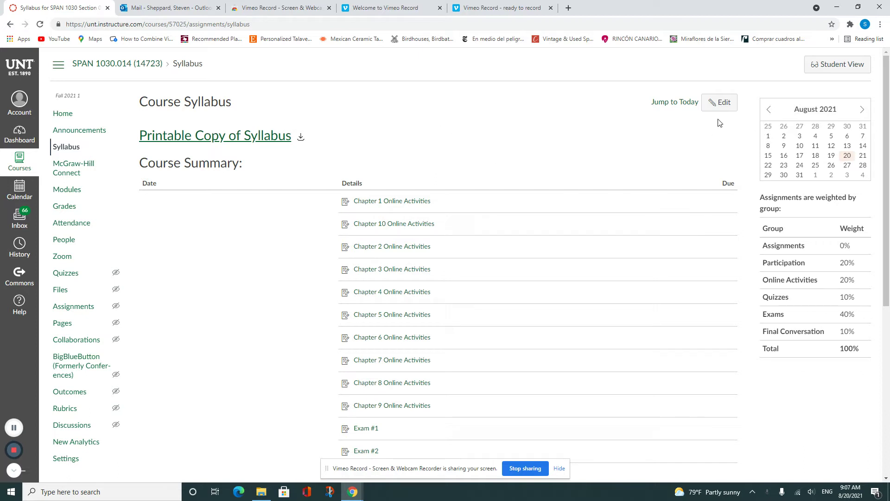
- Edit the syllabus and delete the old 'Printable Copy of Syllabus' link from the description
{"action": "left_click", "coordinate": [722, 102]}
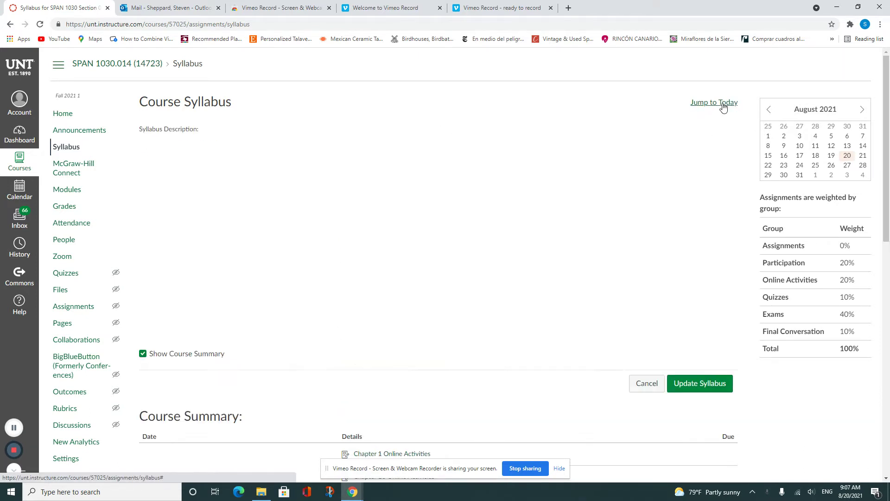
{"action": "left_click_drag", "start_coordinate": [328, 193], "coordinate": [142, 190]}
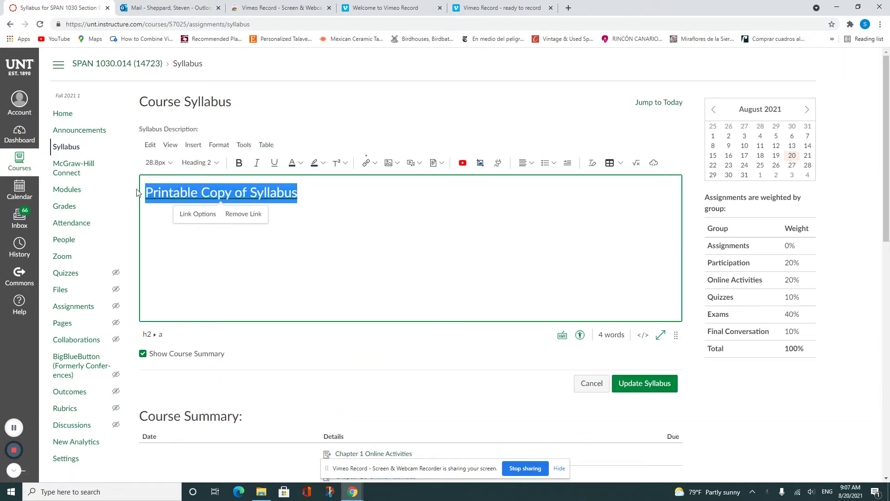
{"action": "key", "text": "BackSpace"}
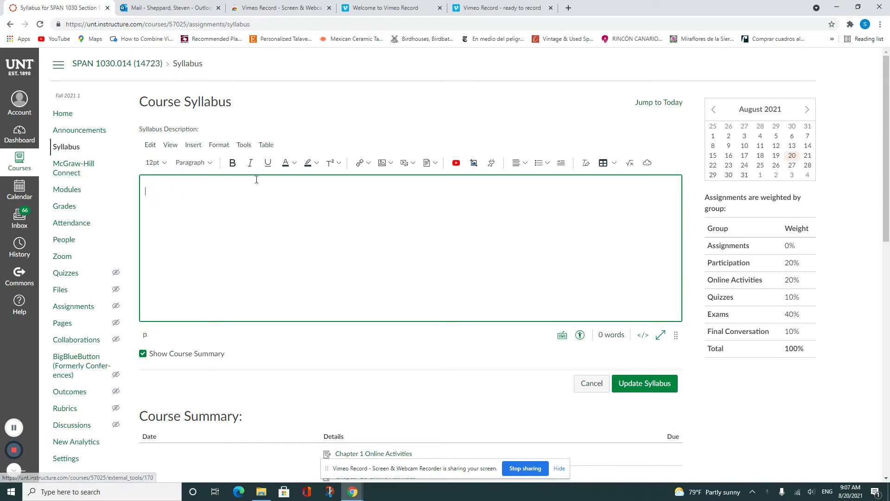
{"action": "left_click", "coordinate": [427, 164]}
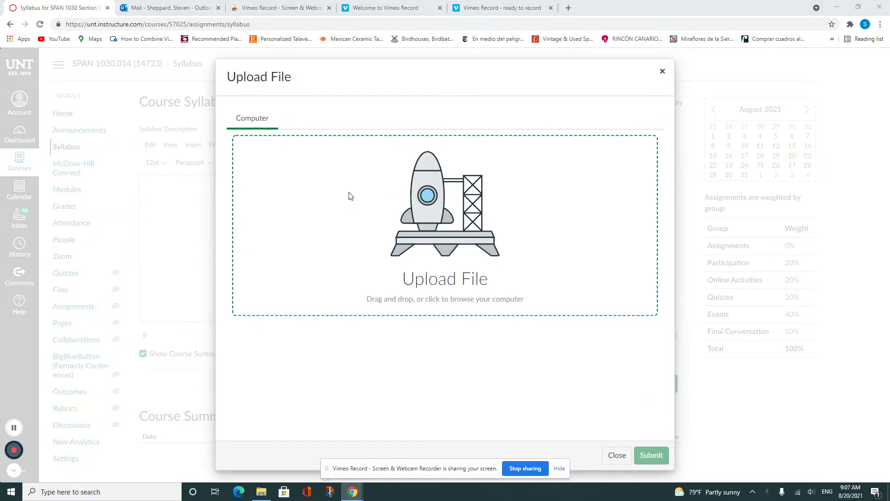
- Upload 'SPAN 1030.014 Syllabus, Fall 2021.docx' from the Desktop and insert it as a link
{"action": "left_click", "coordinate": [349, 195]}
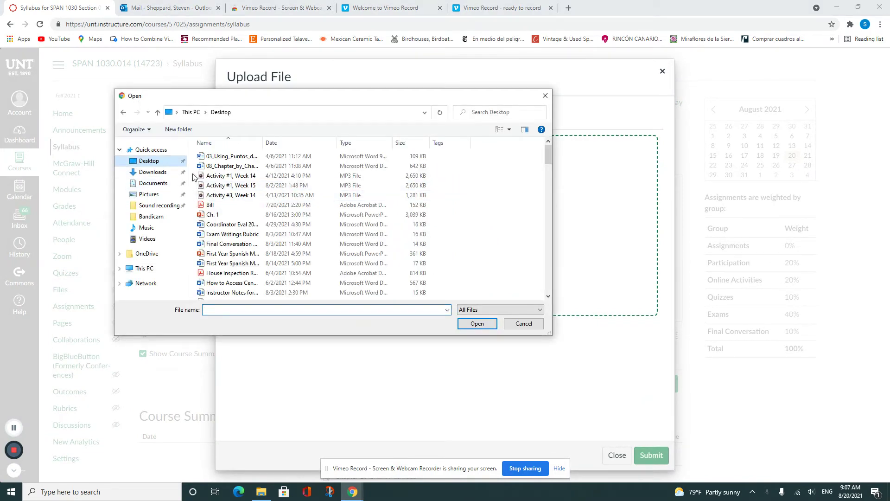
{"action": "scroll", "coordinate": [289, 212], "scroll_direction": "down", "scroll_amount": 5}
{"action": "scroll", "coordinate": [289, 216], "scroll_direction": "down", "scroll_amount": 2}
{"action": "scroll", "coordinate": [289, 217], "scroll_direction": "down", "scroll_amount": 3}
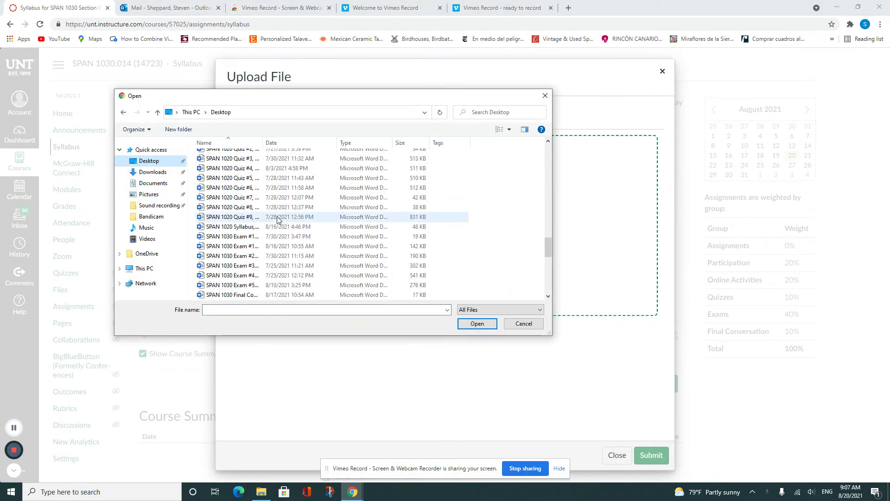
{"action": "scroll", "coordinate": [282, 220], "scroll_direction": "down", "scroll_amount": 3}
{"action": "scroll", "coordinate": [278, 220], "scroll_direction": "down", "scroll_amount": 1}
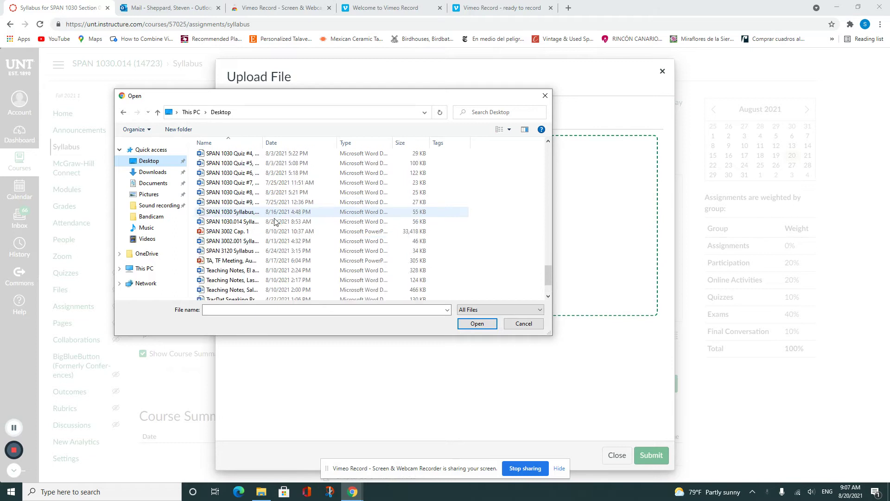
{"action": "left_click", "coordinate": [259, 221]}
{"action": "left_click", "coordinate": [478, 323]}
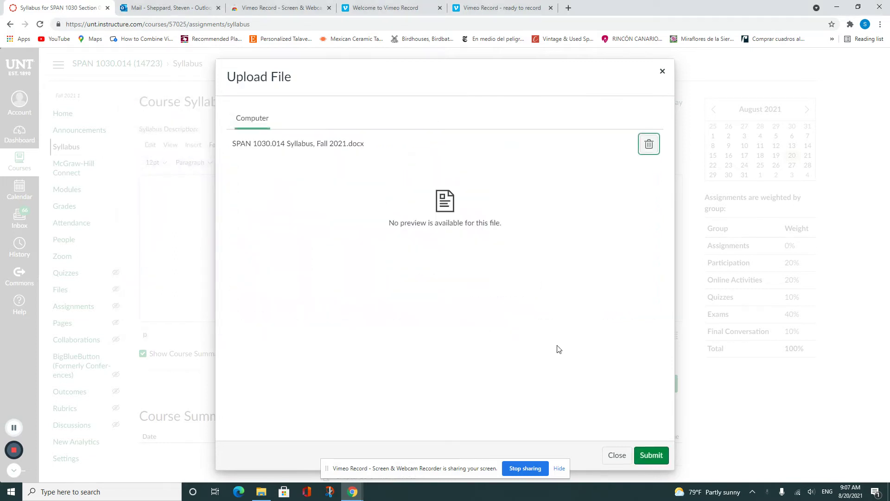
{"action": "left_click", "coordinate": [651, 456]}
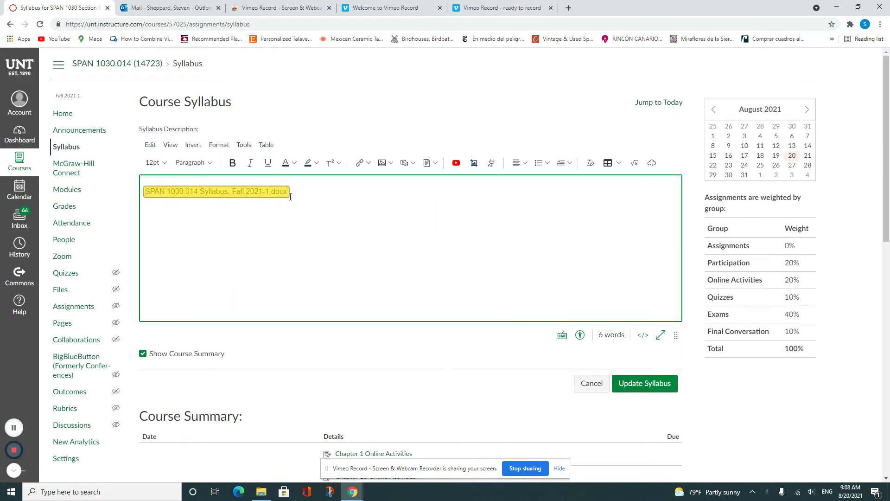
- Relabel the link text from the file name to 'Printable Copy of Syllabus', removing the stray 'S'
{"action": "left_click_drag", "start_coordinate": [288, 192], "coordinate": [163, 191]}
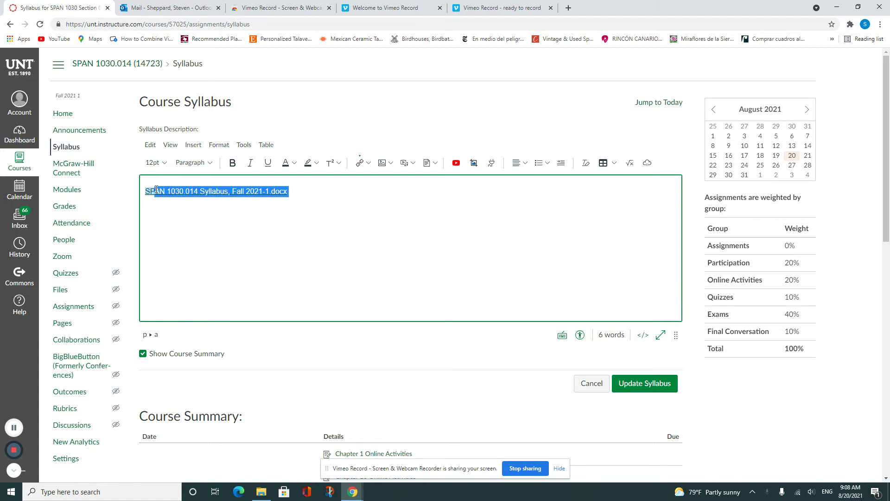
{"action": "key", "text": "BackSpace"}
{"action": "type", "text": "SPrintab"}
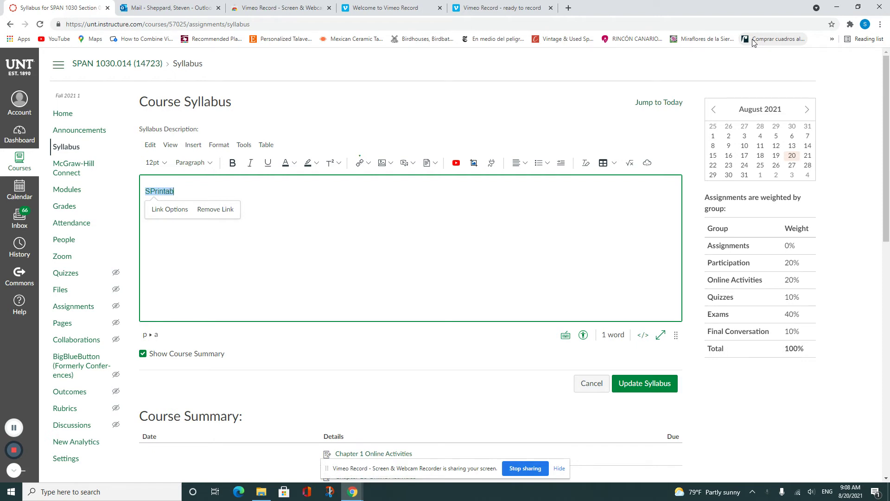
{"action": "type", "text": "le Copy of S"}
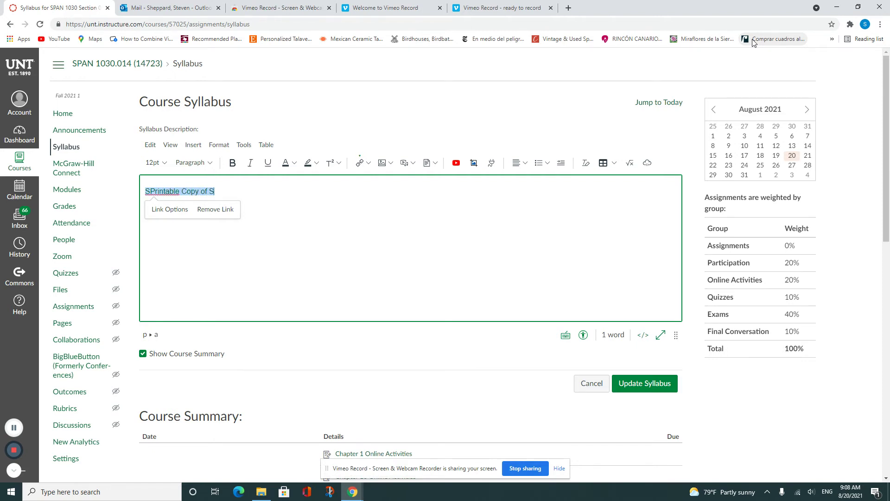
{"action": "type", "text": "yllabus"}
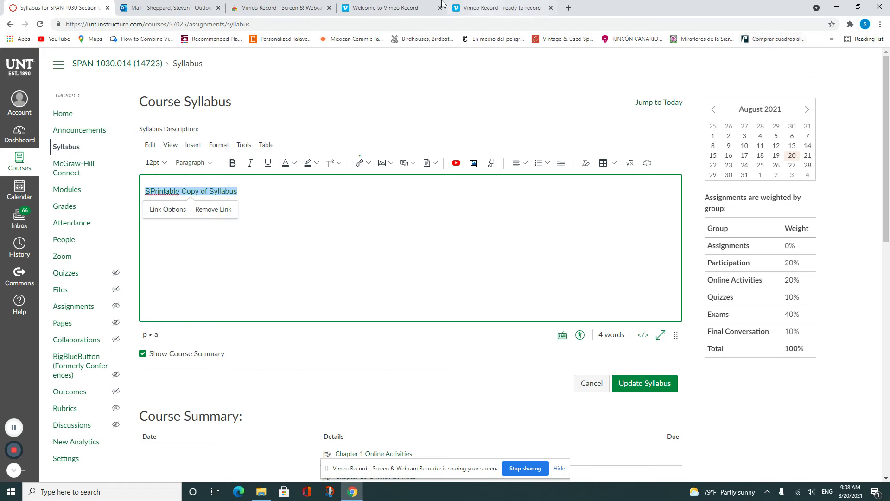
{"action": "left_click", "coordinate": [150, 191]}
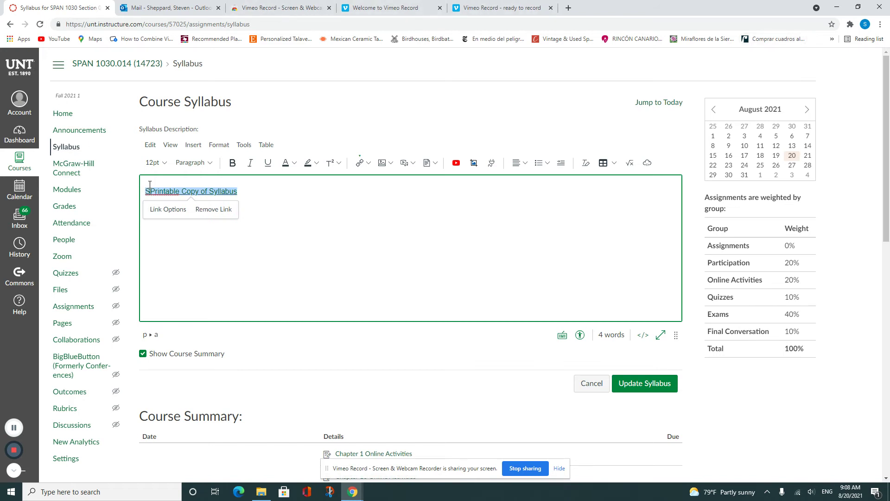
{"action": "key", "text": "BackSpace"}
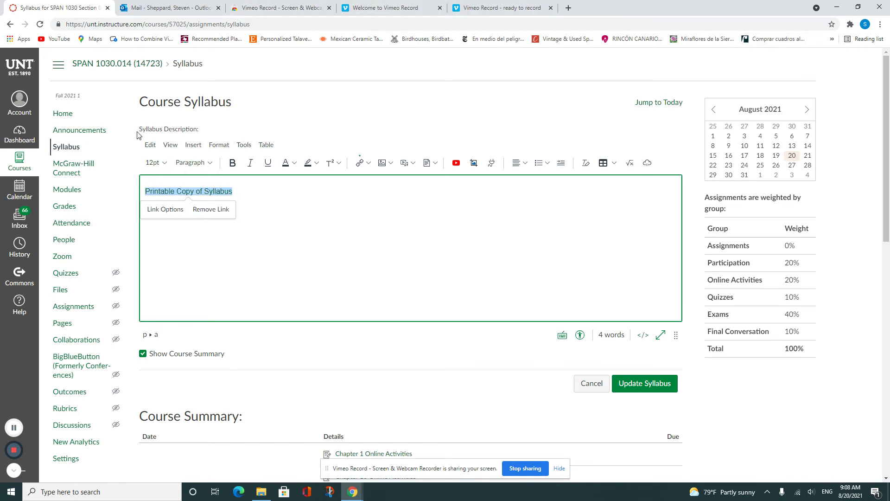
{"action": "left_click", "coordinate": [176, 191]}
- Style the link as Heading 2 and save the updated syllabus
{"action": "left_click", "coordinate": [186, 170]}
{"action": "left_click", "coordinate": [229, 181]}
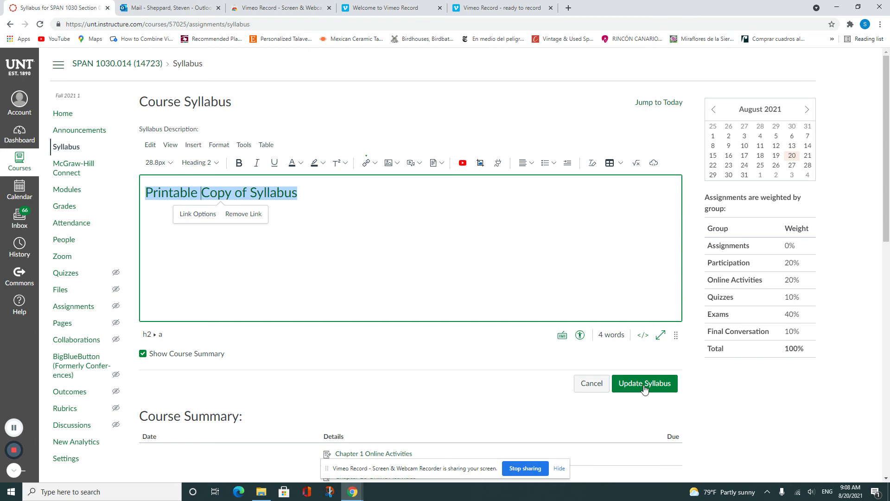
{"action": "left_click", "coordinate": [645, 383]}
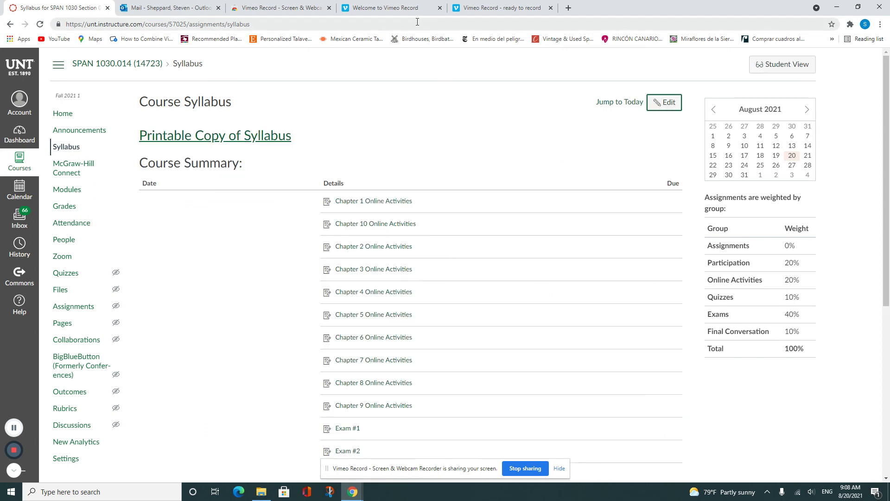